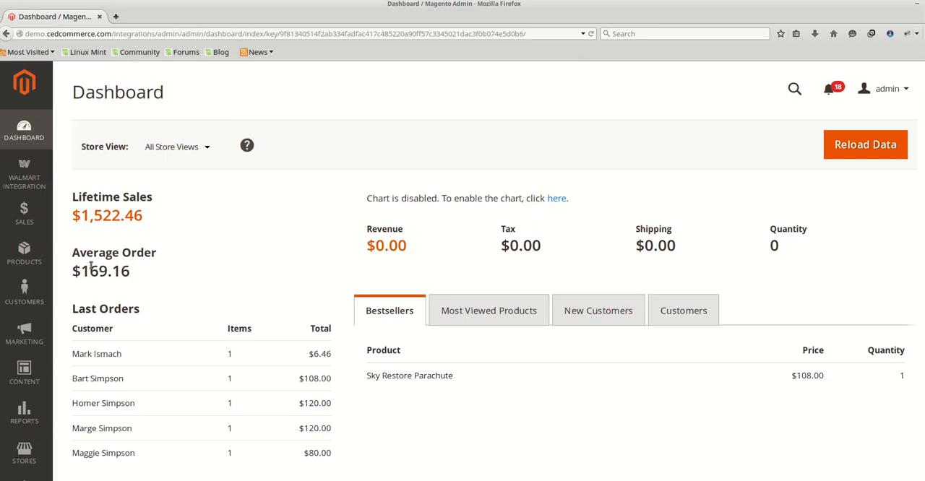
Open the Manage Products page of the Walmart Integration.
left_click(25, 172)
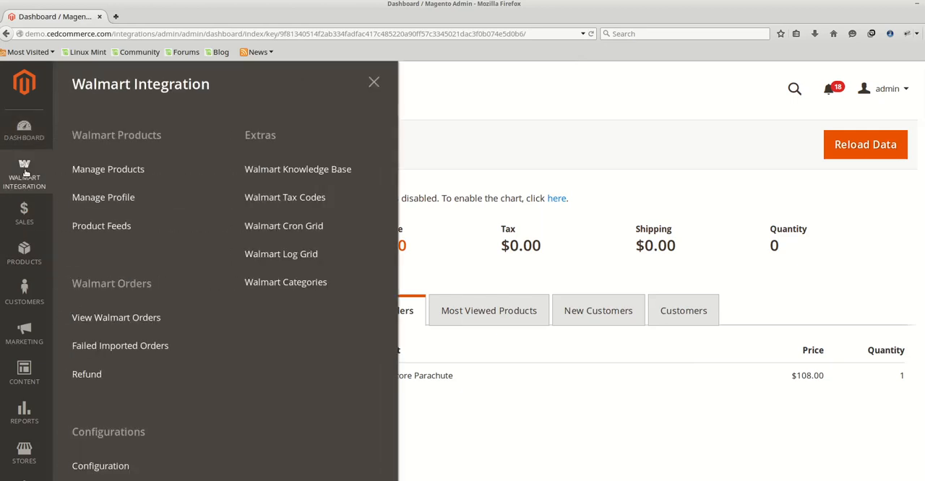
left_click(126, 174)
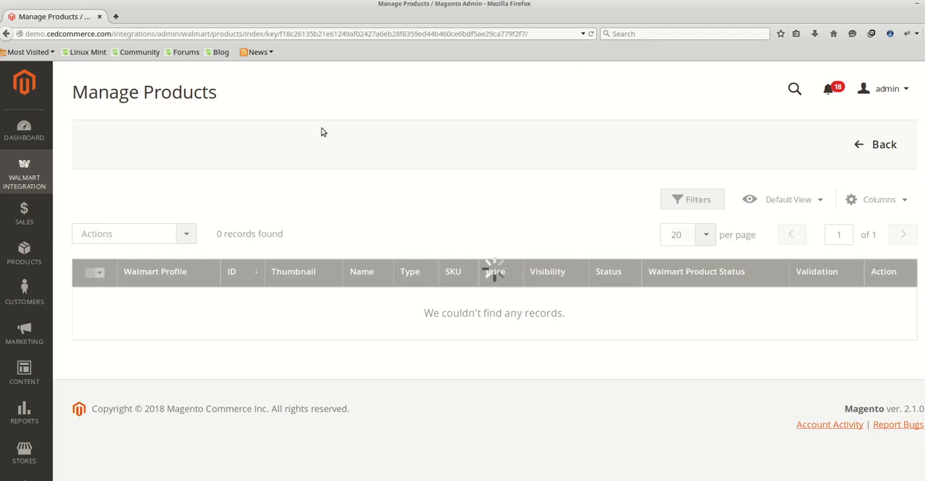
scroll(482, 304, "down", 1)
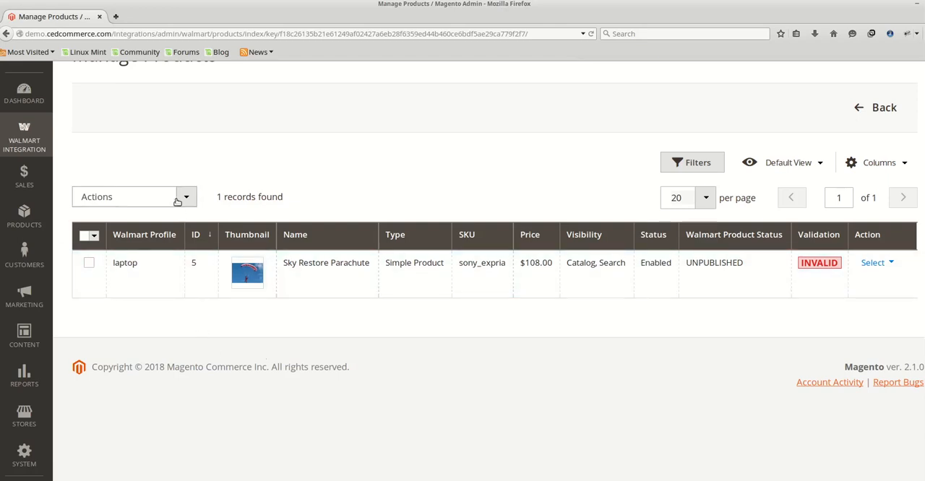
Examine the individual actions for the Sky Restore Parachute product and the bulk actions offered for the product list.
left_click(893, 263)
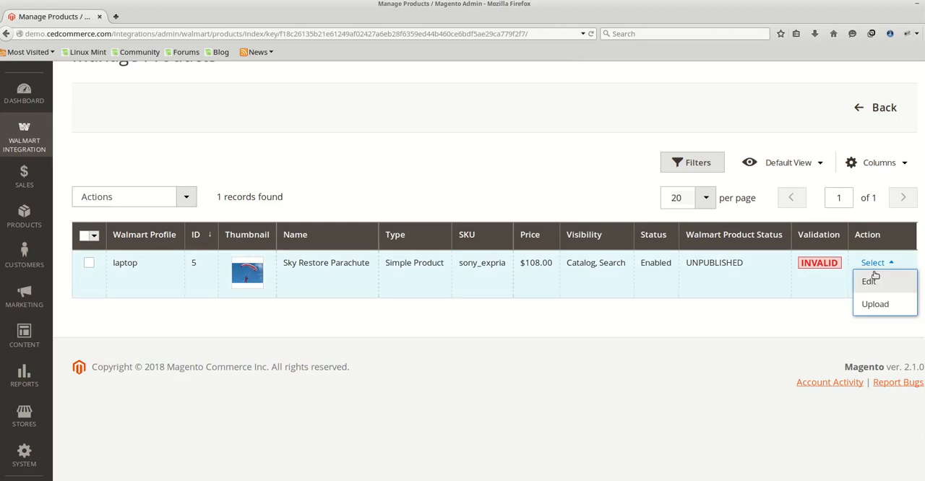
left_click(554, 381)
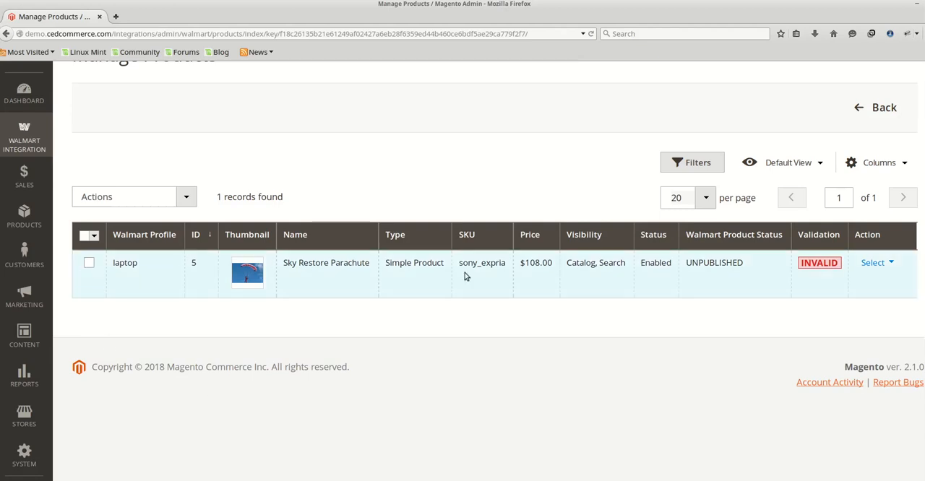
left_click(888, 270)
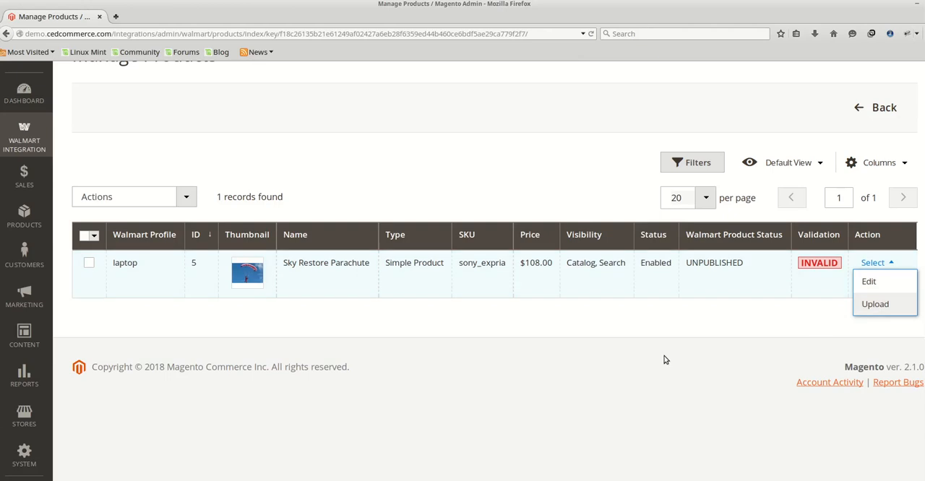
left_click(472, 341)
left_click(187, 198)
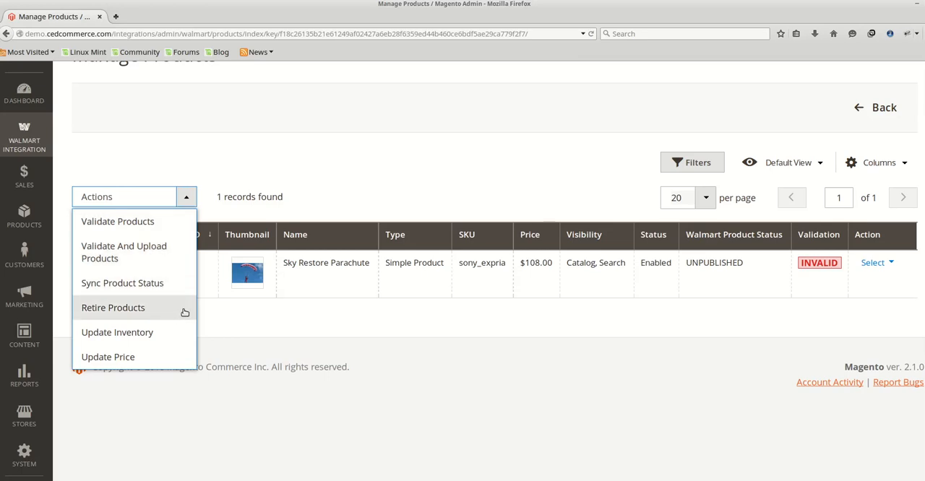
left_click(403, 343)
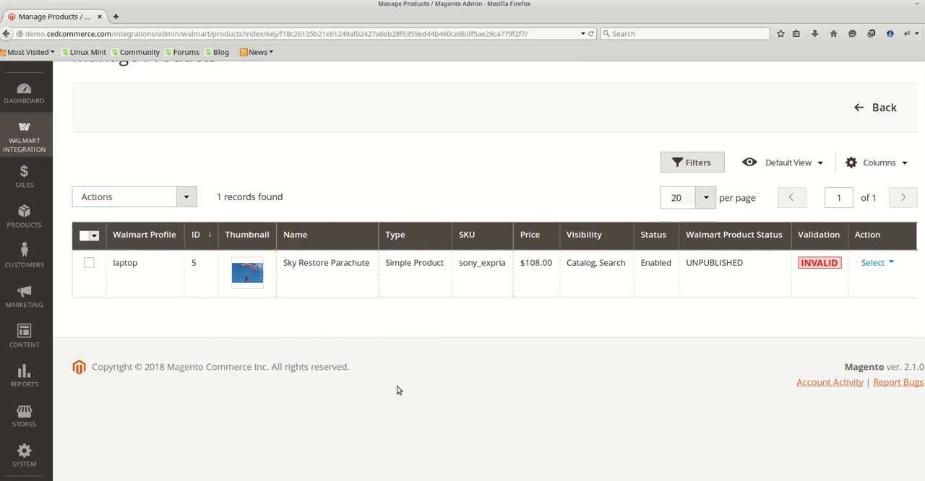
Show the validation errors of the Sky Restore Parachute product and open its edit page in a new browser tab.
left_click(811, 265)
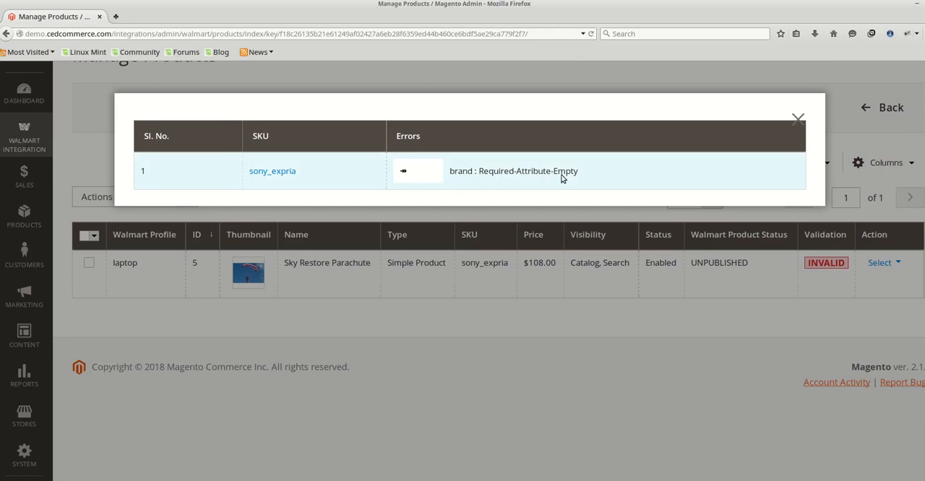
right_click(266, 172)
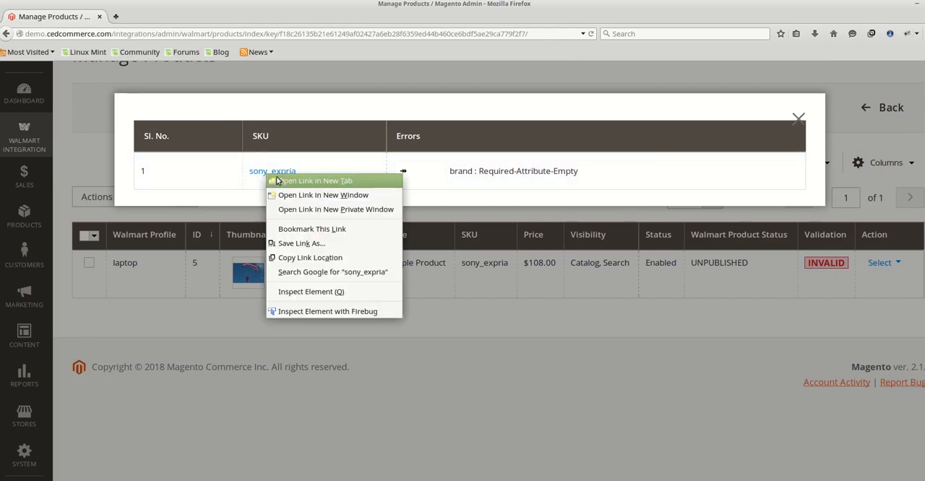
left_click(279, 182)
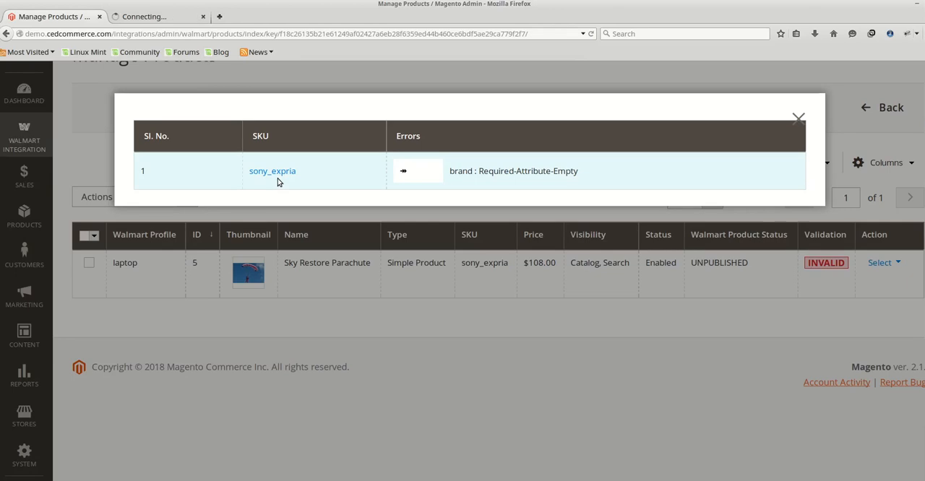
left_click(159, 20)
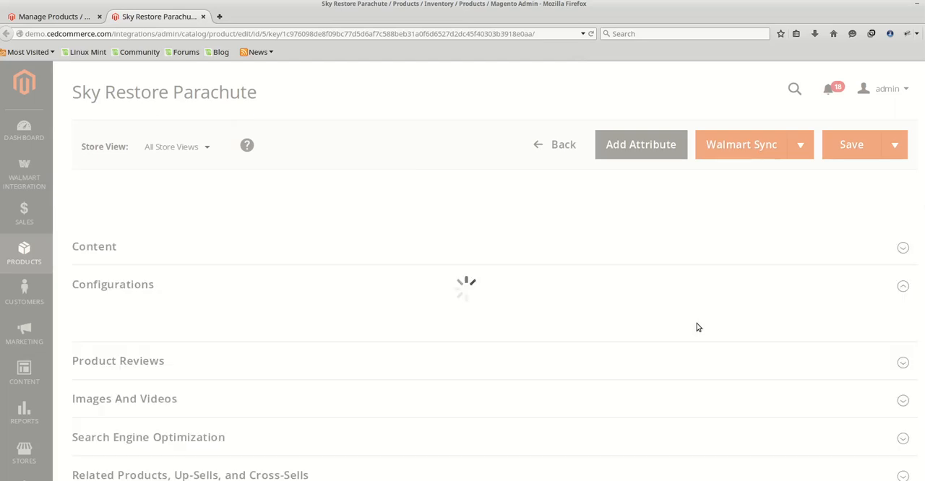
Set the Walmart Brand to 123 in the product's Walmart section and save the product.
scroll(698, 328, "down", 10)
scroll(698, 328, "down", 10)
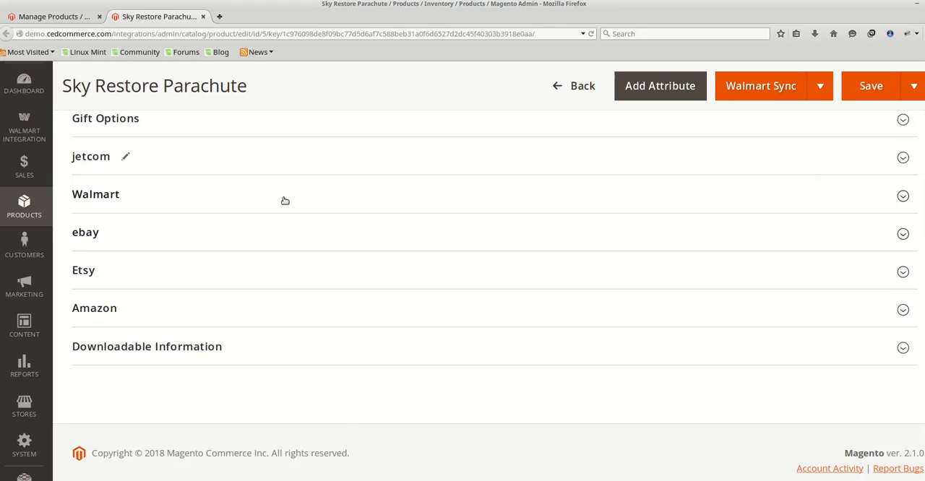
left_click(285, 200)
left_click(495, 259)
scroll(386, 215, "down", 3)
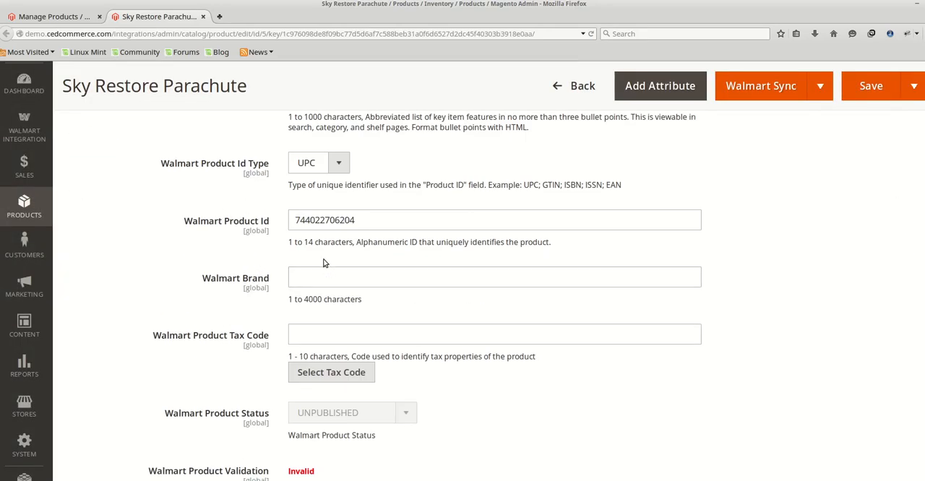
left_click(341, 277)
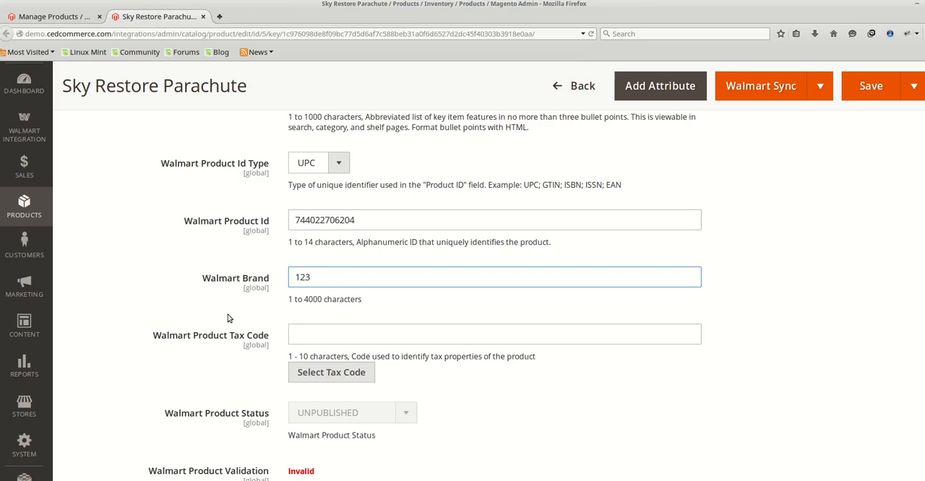
scroll(259, 334, "up", 5)
scroll(334, 455, "down", 2)
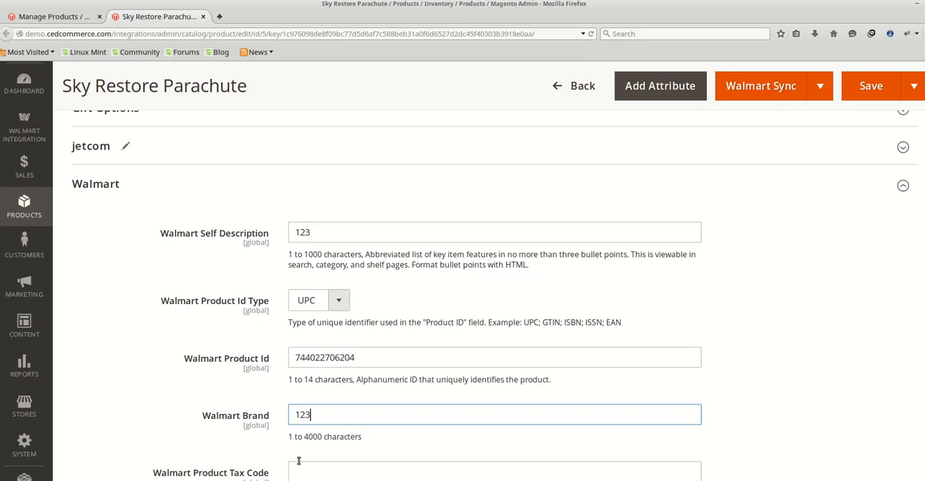
left_click(865, 99)
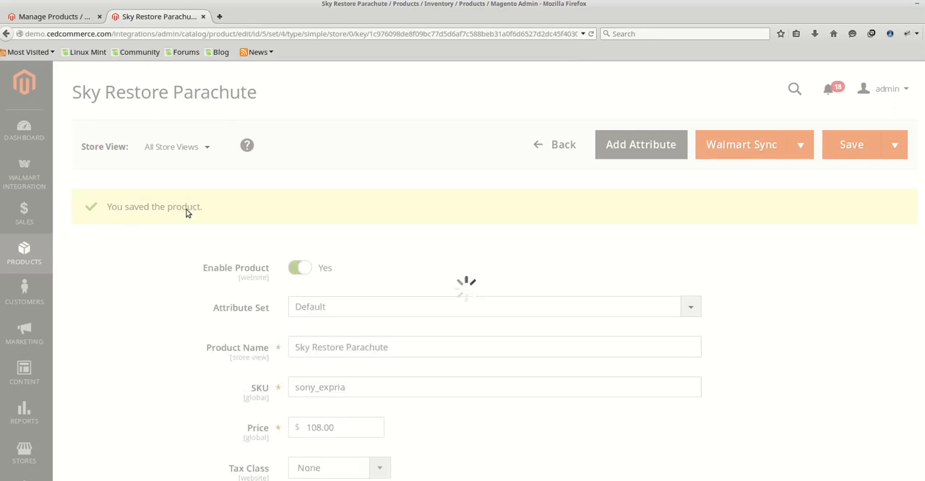
Return to the Walmart product list, dismissing the alert, and close the validation error details.
left_click(75, 17)
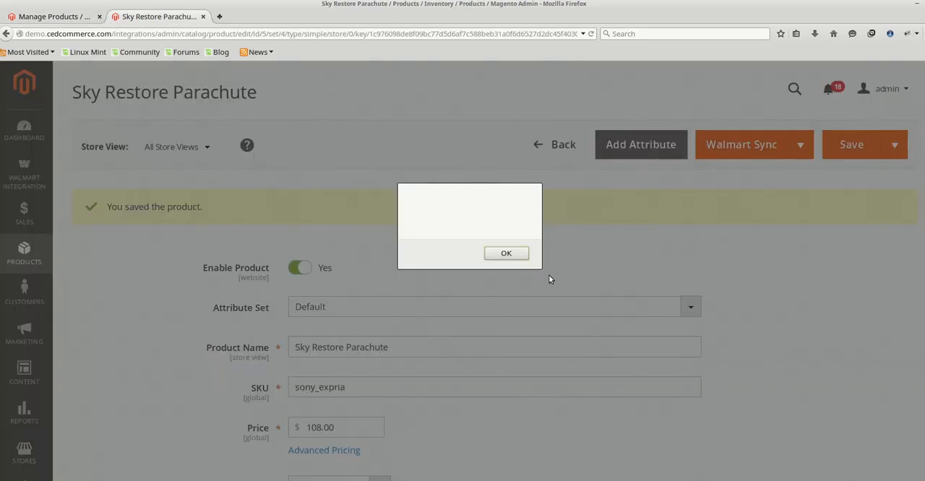
left_click(494, 256)
left_click(65, 18)
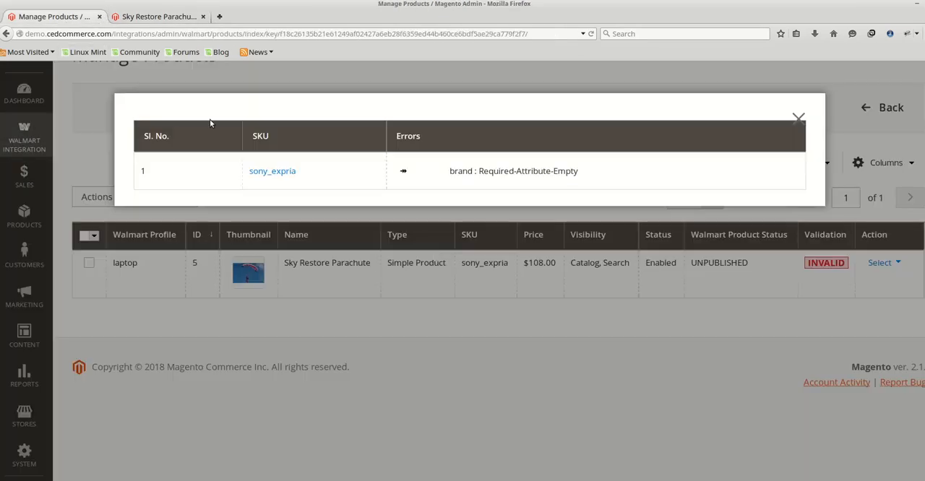
left_click(798, 119)
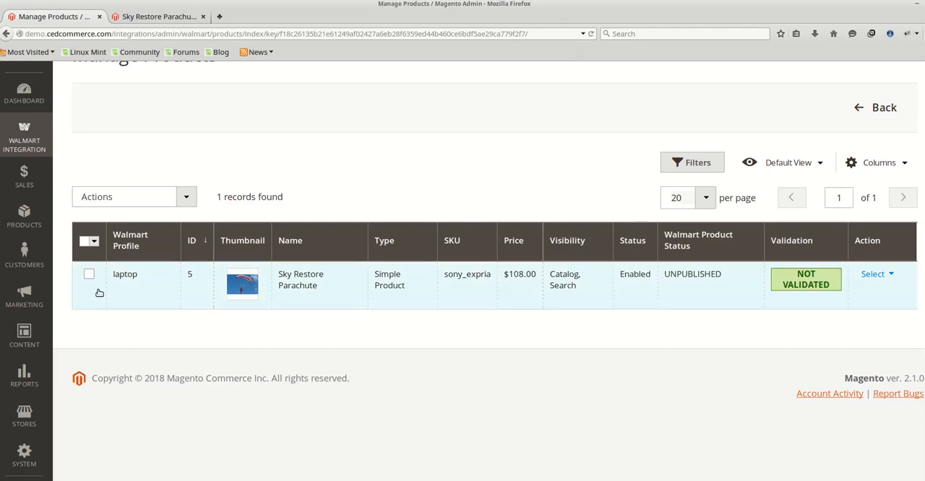
Validate the Sky Restore Parachute product with the Validate Products bulk action and return to the product list.
left_click(88, 275)
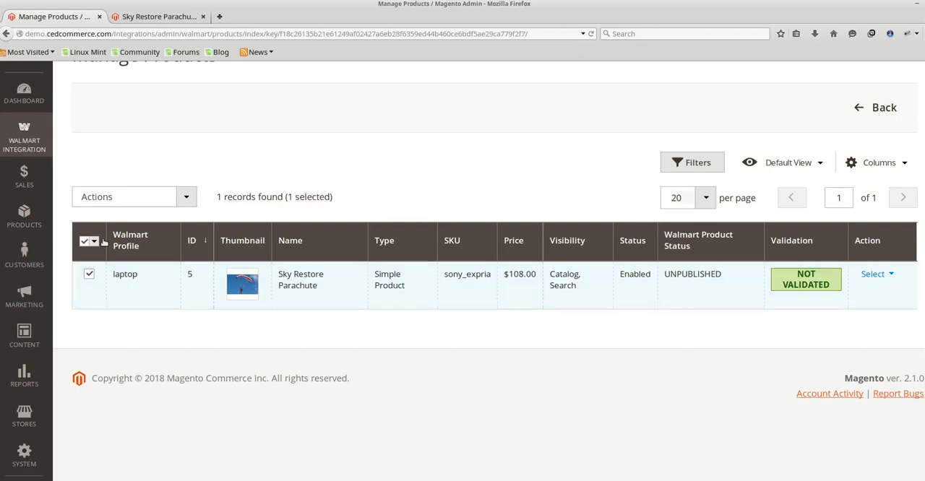
left_click(188, 200)
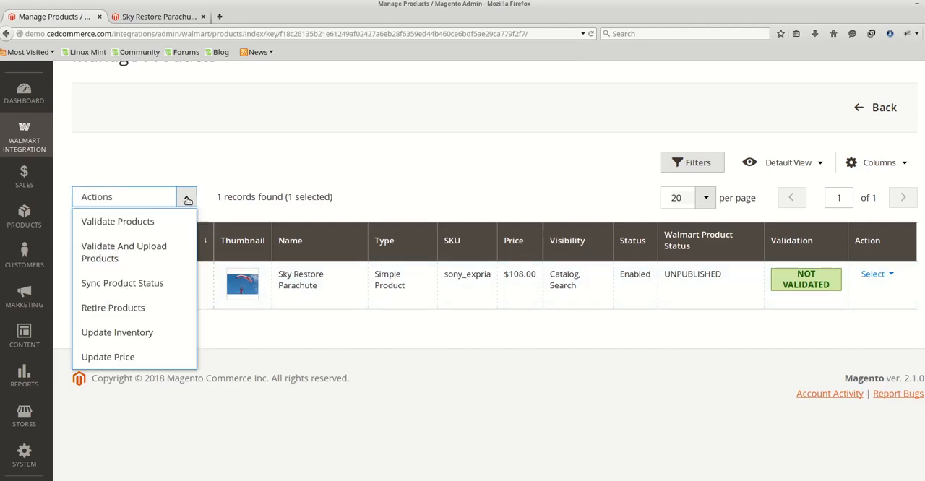
left_click(152, 226)
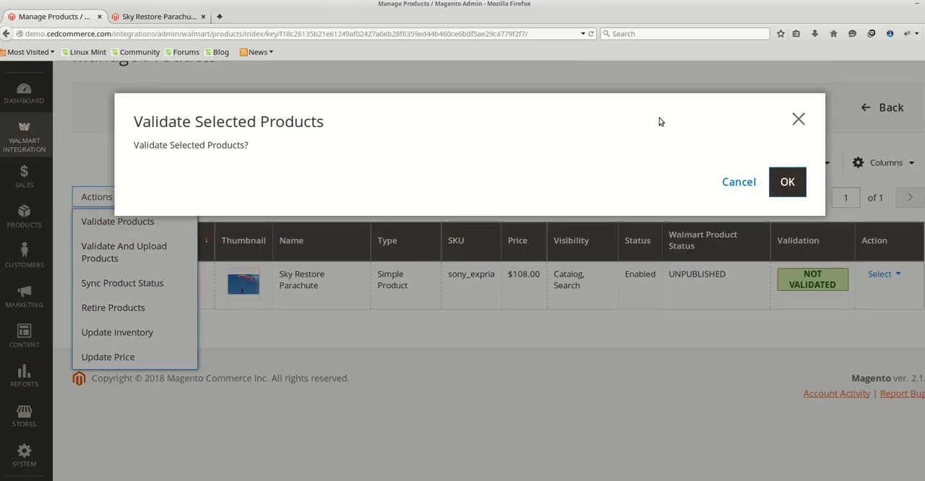
left_click(788, 183)
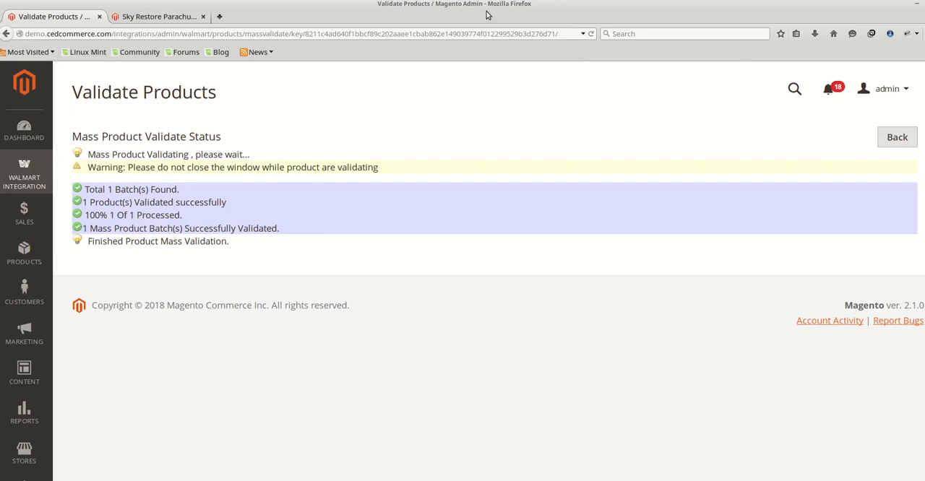
left_click(897, 136)
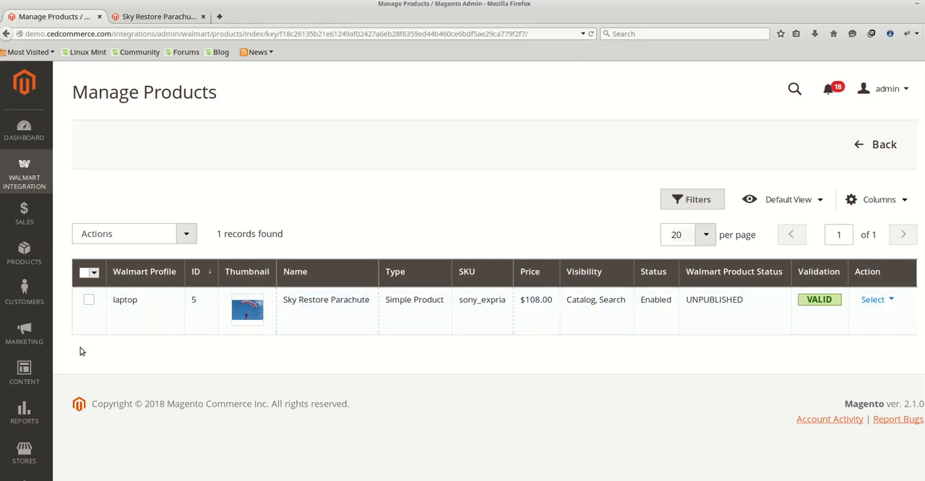
Upload the Sky Restore Parachute product to Walmart with the Validate And Upload Products bulk action.
left_click(89, 300)
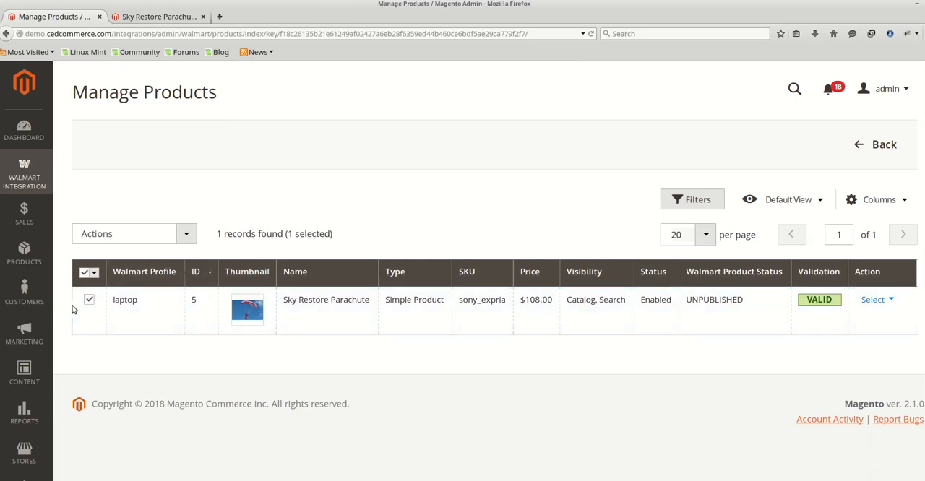
left_click(187, 238)
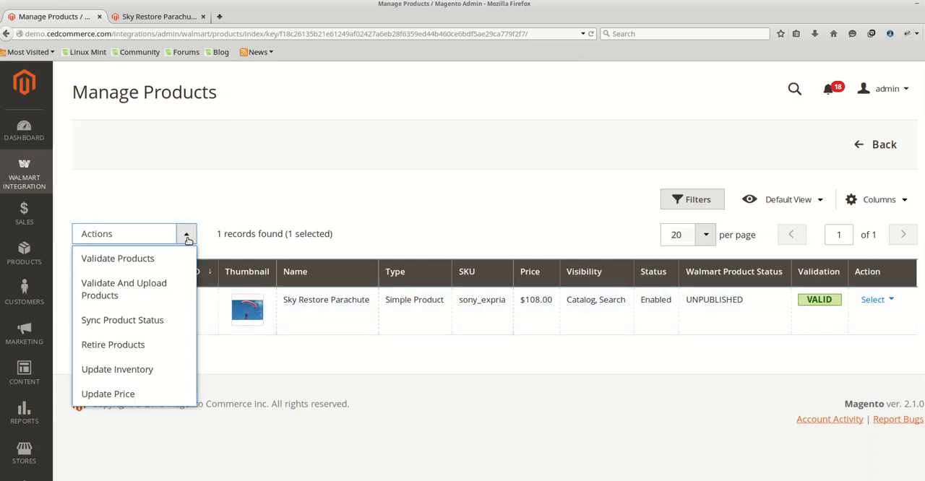
left_click(165, 292)
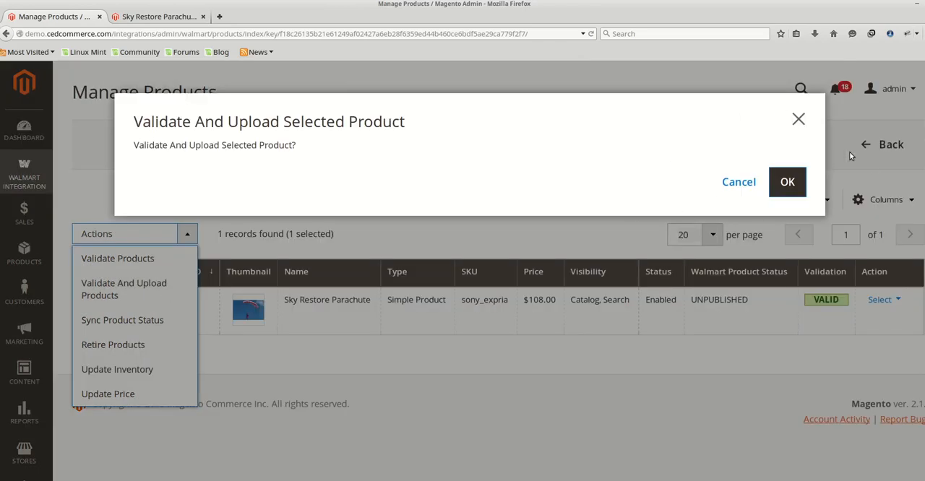
left_click(799, 191)
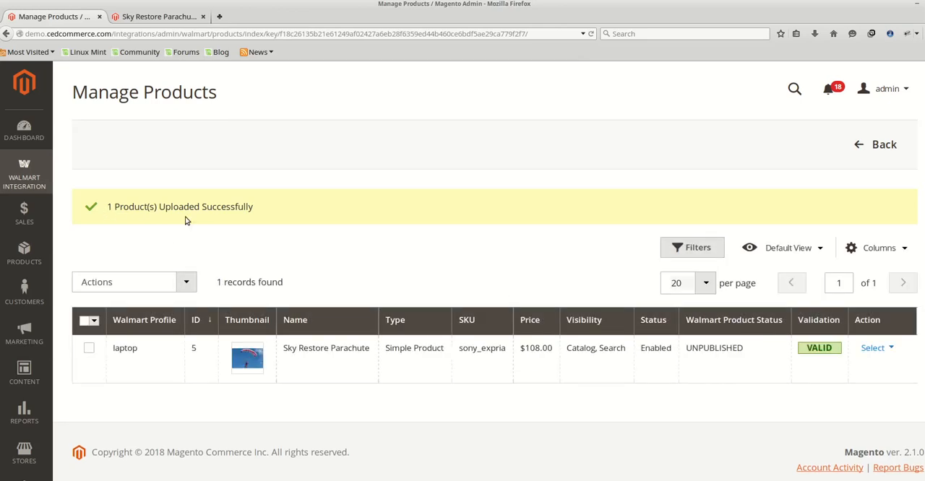
Review the uploaded product's entry in the list and the remaining bulk actions for status sync, retiring, inventory and price.
scroll(377, 206, "down", 3)
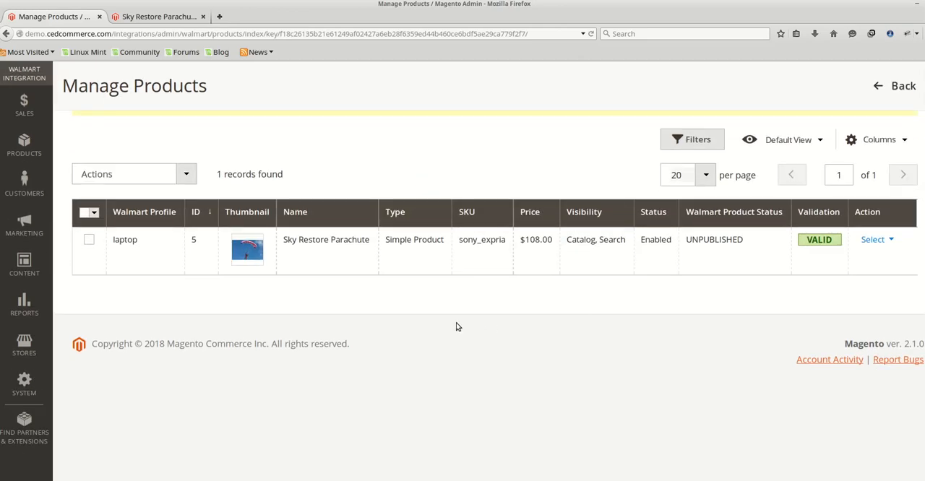
scroll(456, 327, "up", 3)
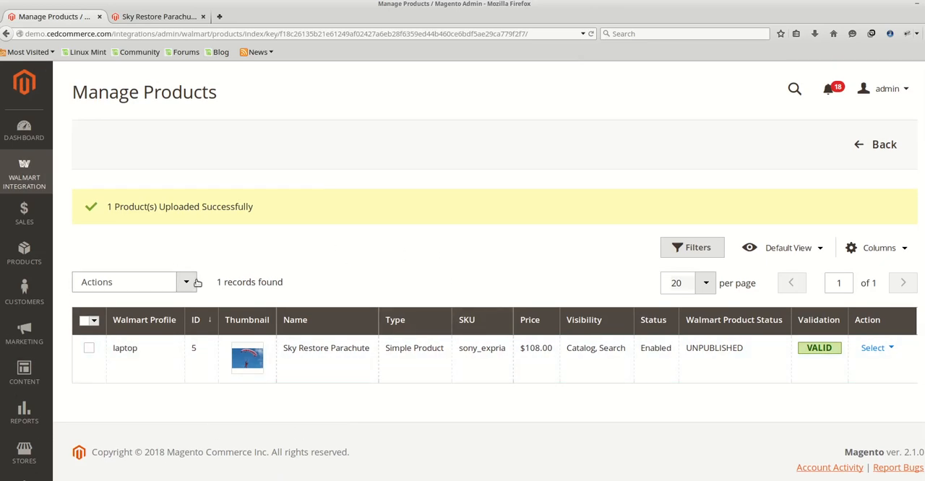
scroll(210, 277, "down", 3)
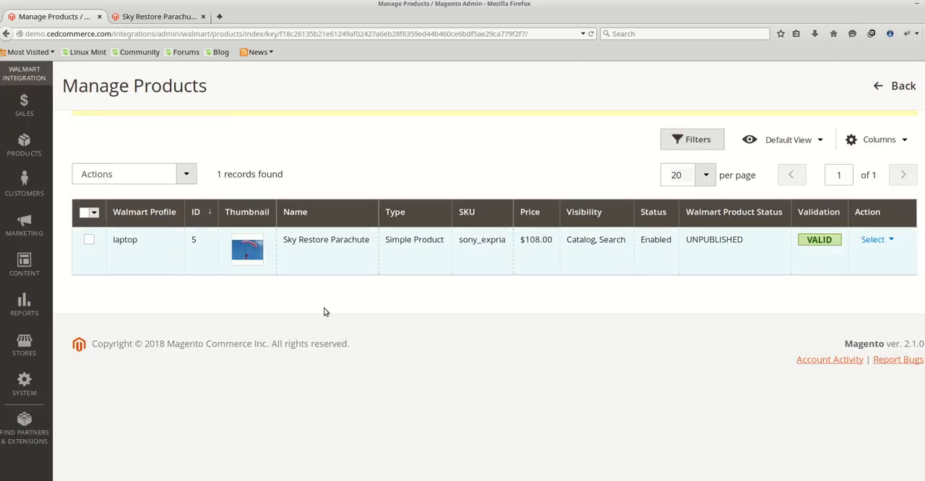
scroll(289, 275, "up", 3)
left_click(188, 283)
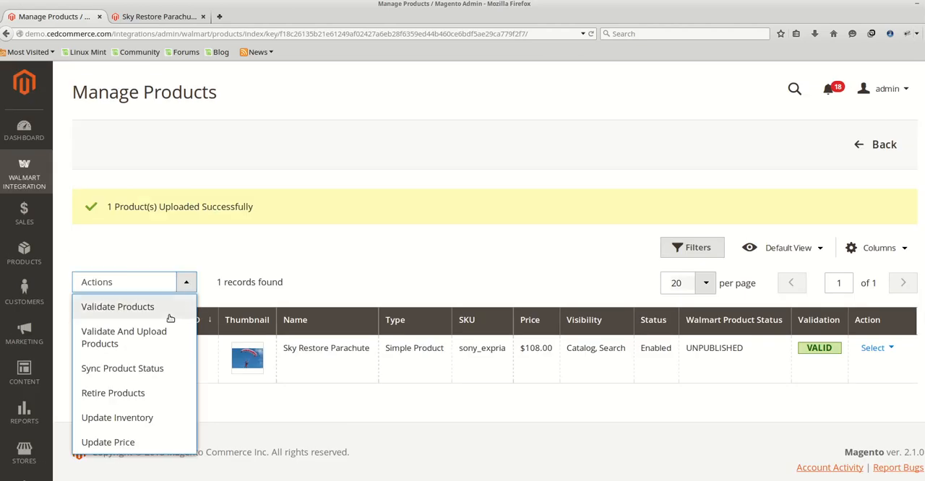
scroll(155, 345, "down", 2)
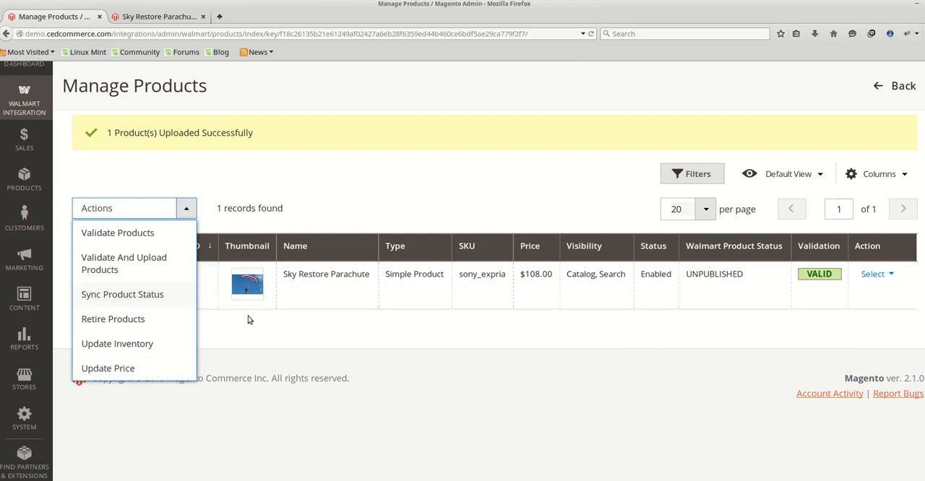
left_click(265, 345)
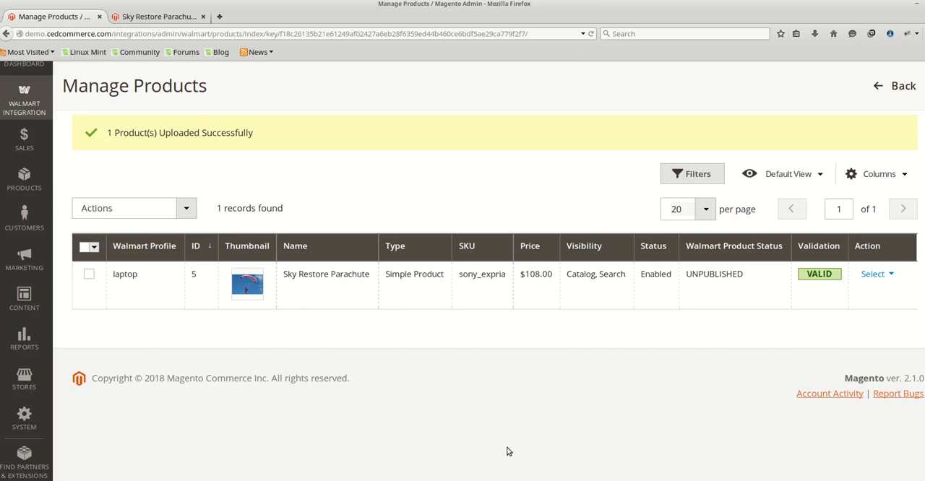
Sync the Sky Restore Parachute product's Walmart status with the Sync Product Status bulk action.
left_click(87, 277)
left_click(186, 210)
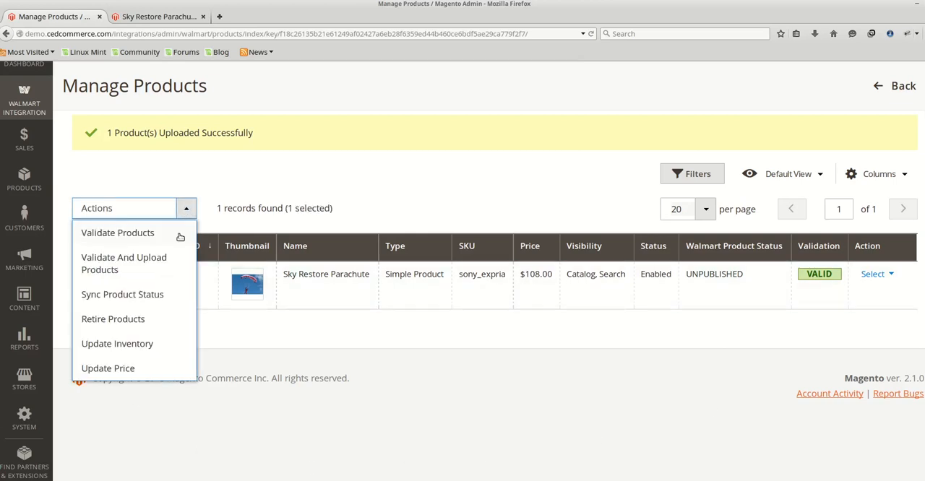
left_click(153, 306)
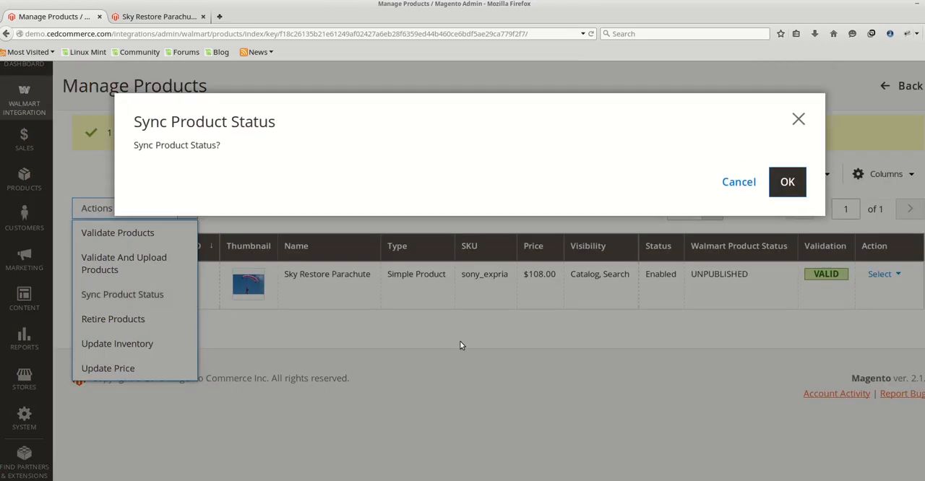
left_click(787, 182)
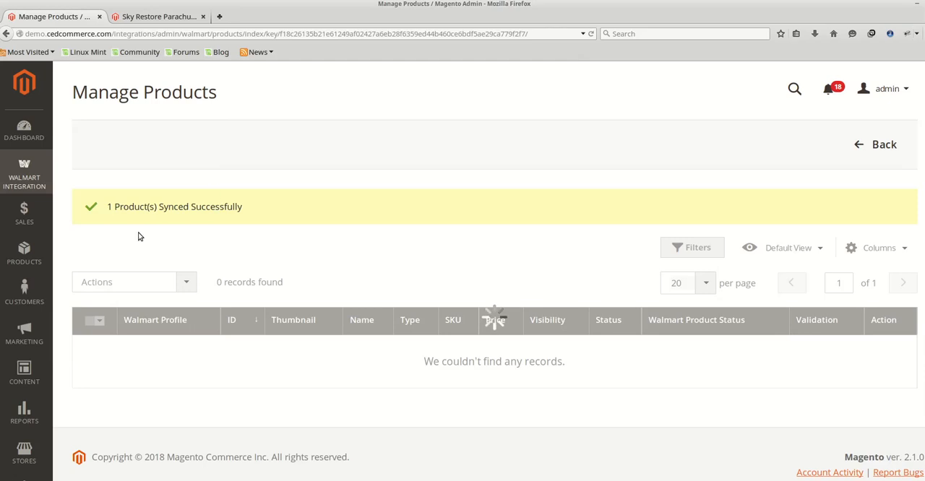
Try to retire the Sky Restore Parachute product from Walmart with the Retire Products bulk action.
scroll(233, 216, "down", 2)
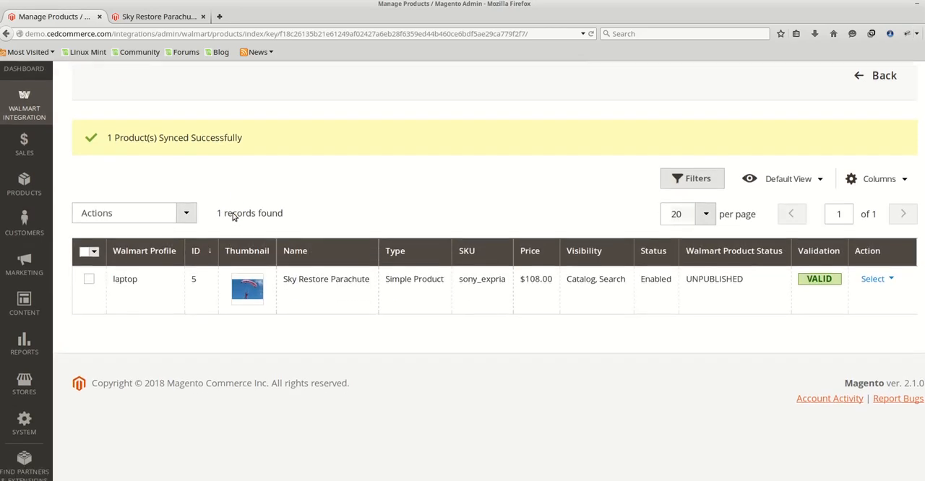
left_click(175, 213)
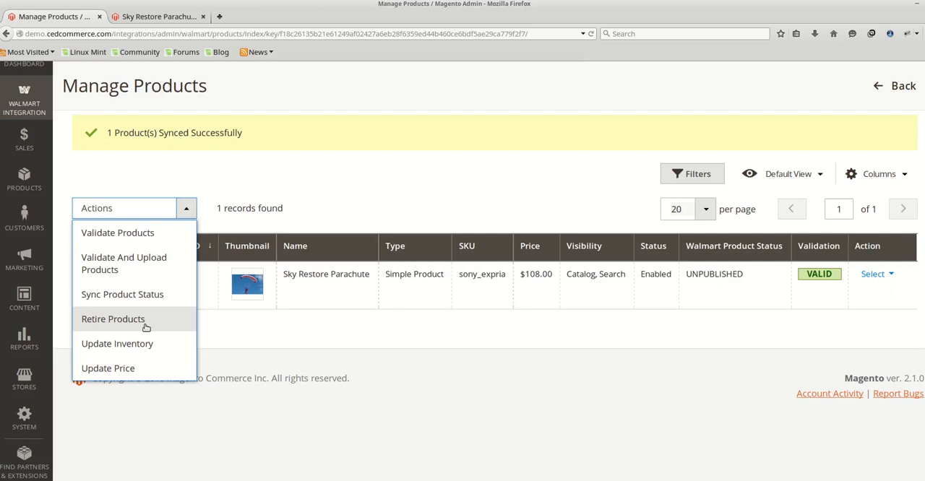
left_click(275, 331)
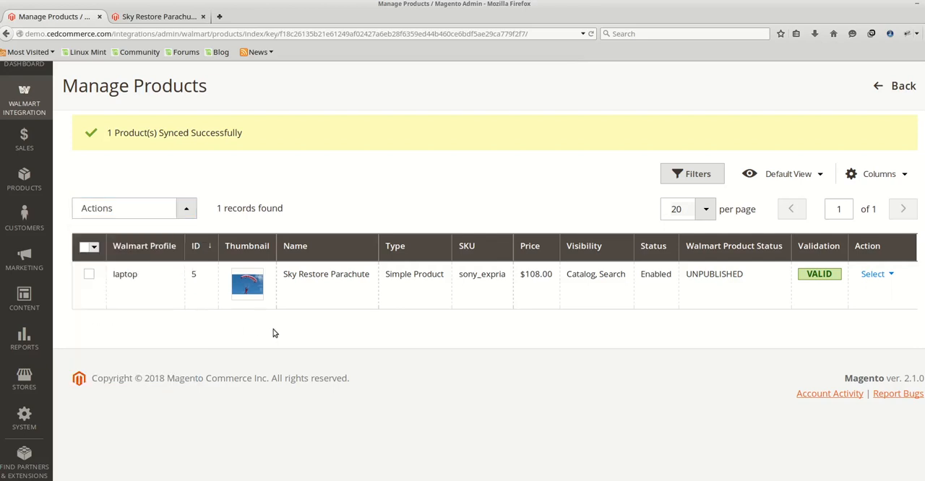
left_click(88, 277)
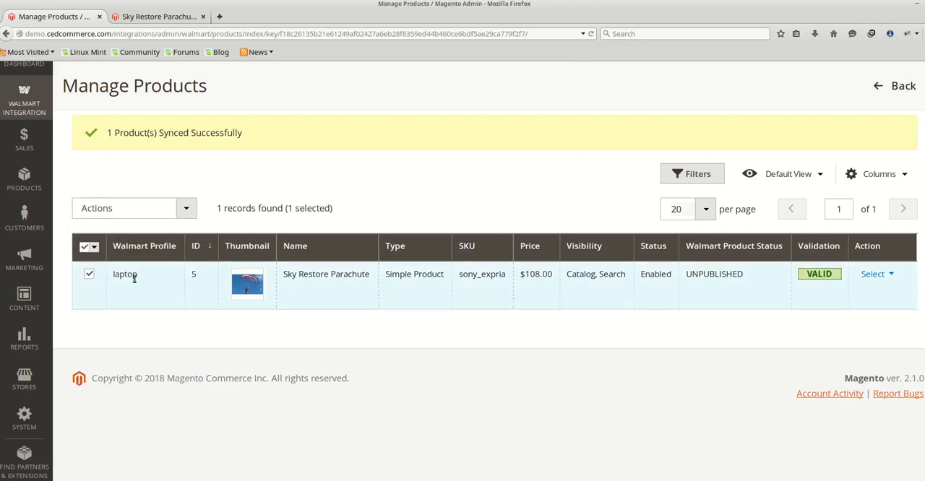
left_click(187, 210)
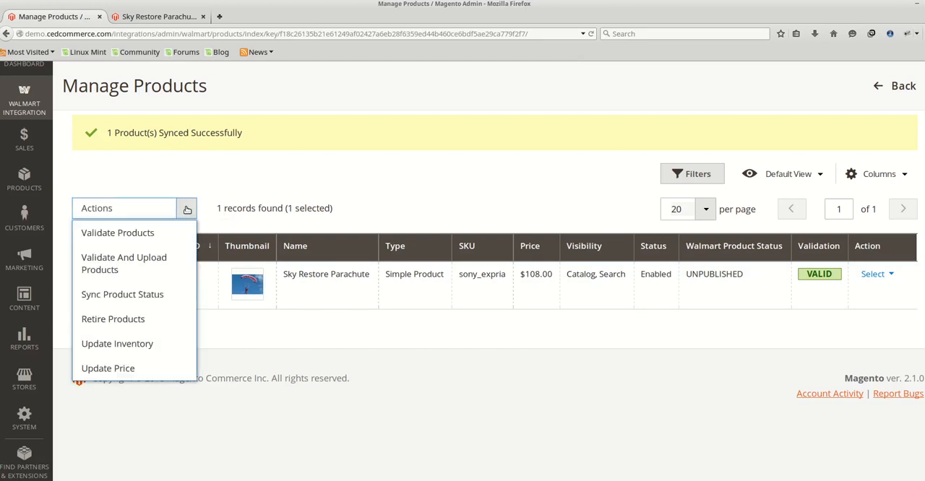
left_click(149, 323)
left_click(784, 184)
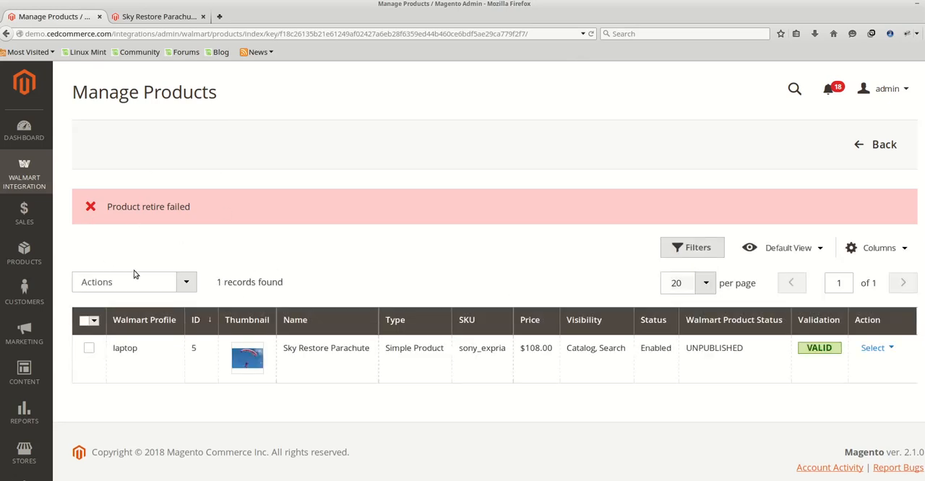
Update the Sky Restore Parachute product's inventory on Walmart with the Update Inventory bulk action.
scroll(195, 312, "down", 2)
left_click(184, 208)
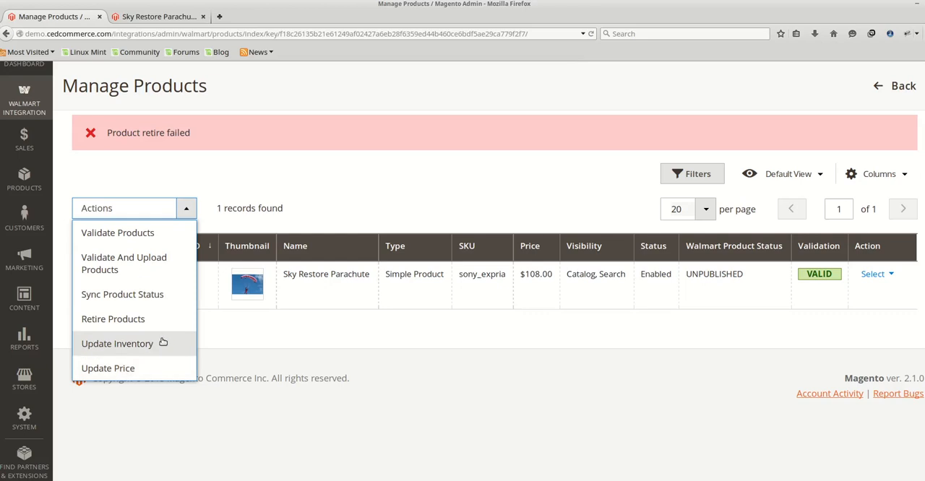
left_click(304, 363)
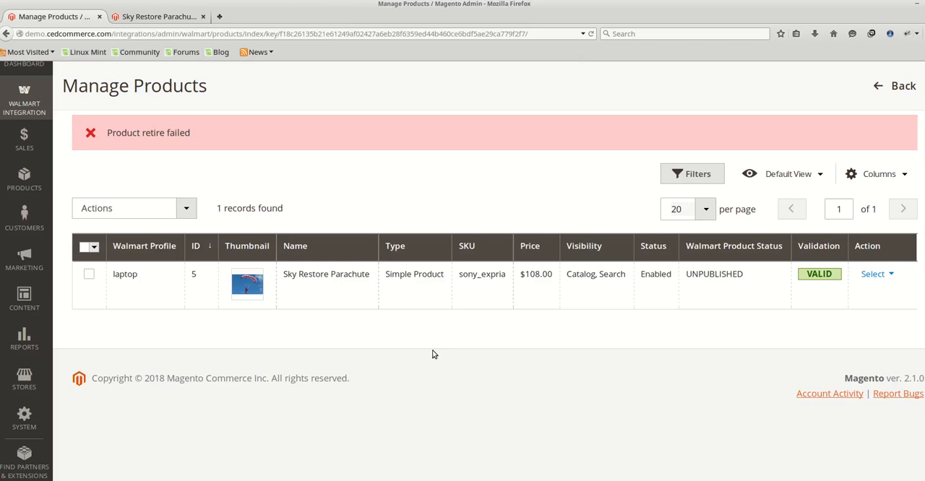
left_click(89, 275)
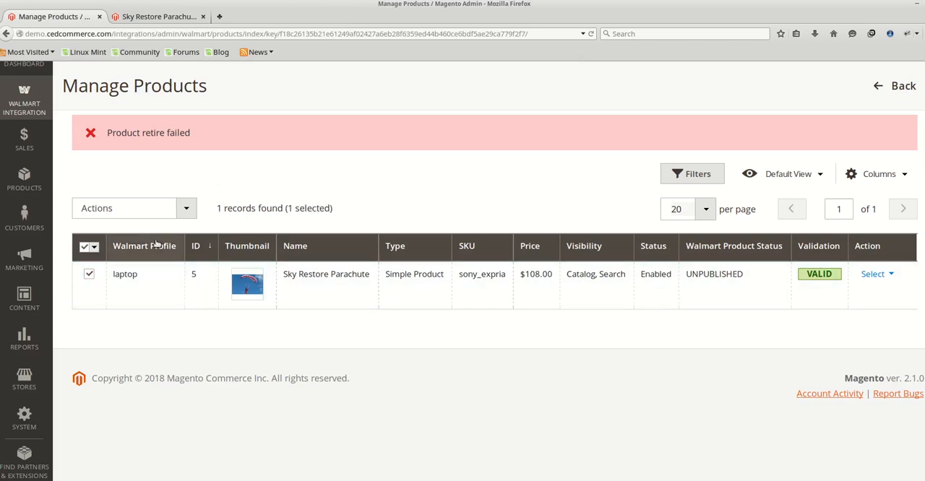
left_click(184, 210)
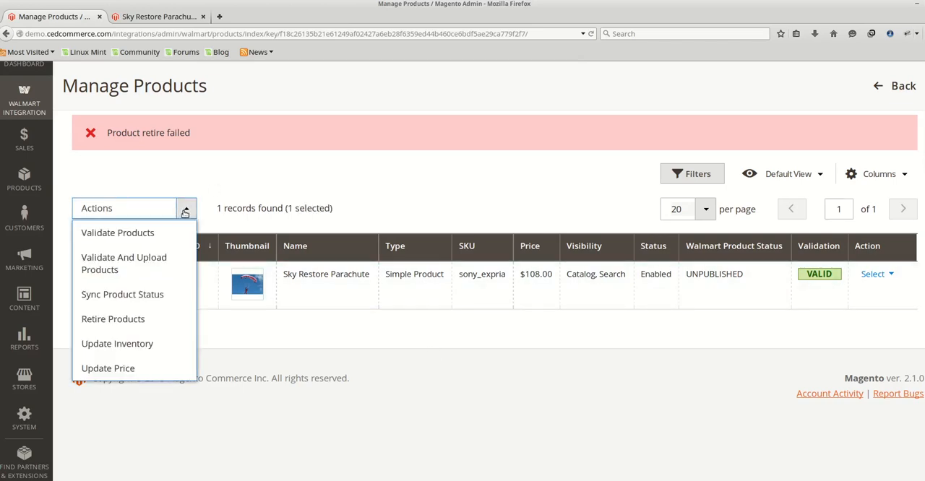
left_click(139, 347)
left_click(788, 182)
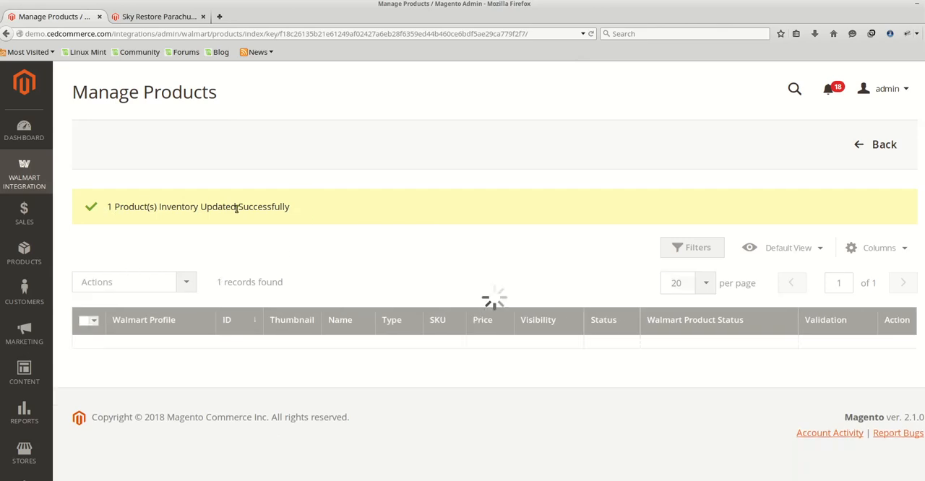
Update the Sky Restore Parachute product's price on Walmart with the Update Price bulk action.
scroll(159, 266, "down", 3)
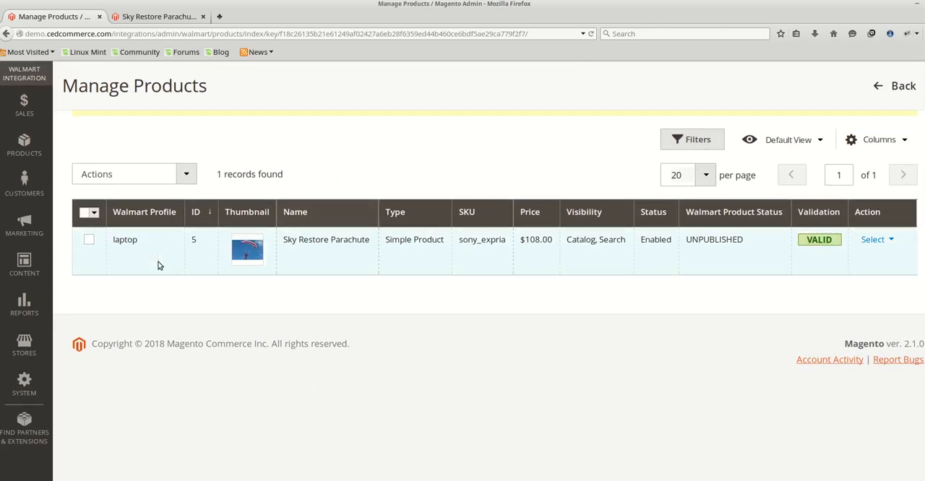
left_click(89, 240)
left_click(187, 176)
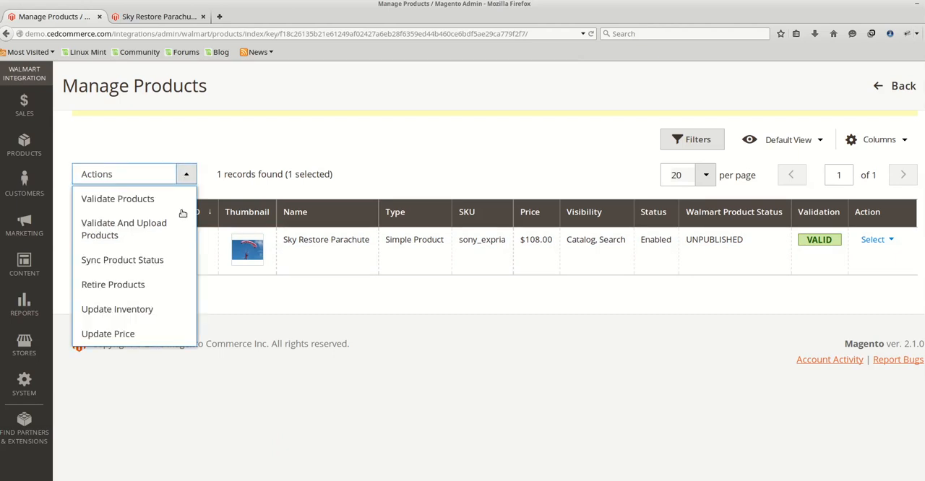
left_click(174, 336)
left_click(789, 183)
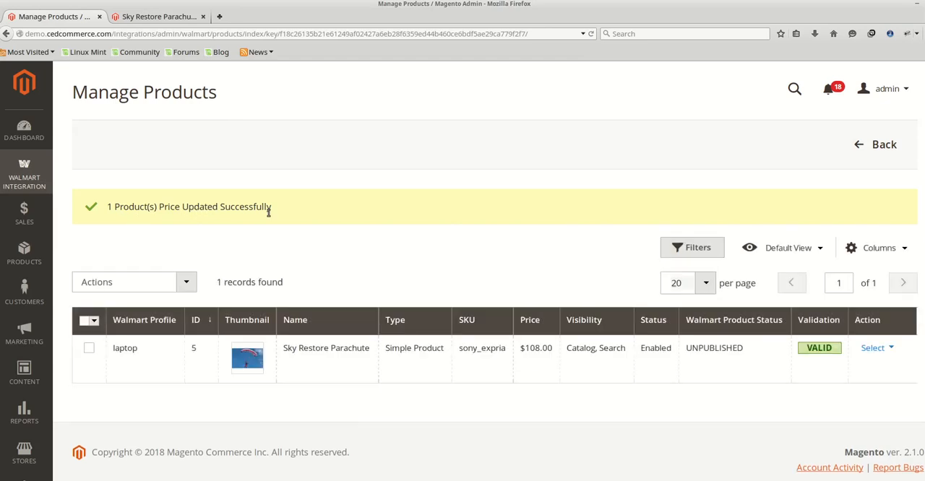
scroll(300, 218, "down", 2)
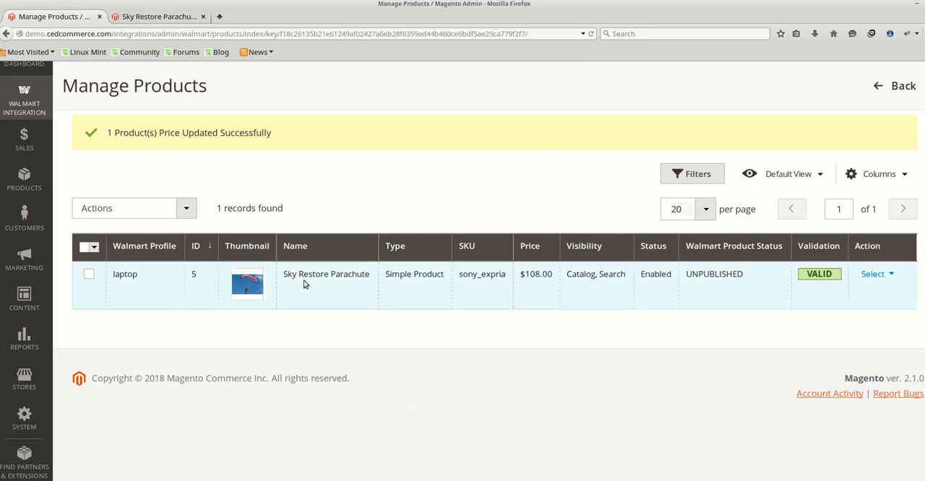
scroll(303, 284, "up", 2)
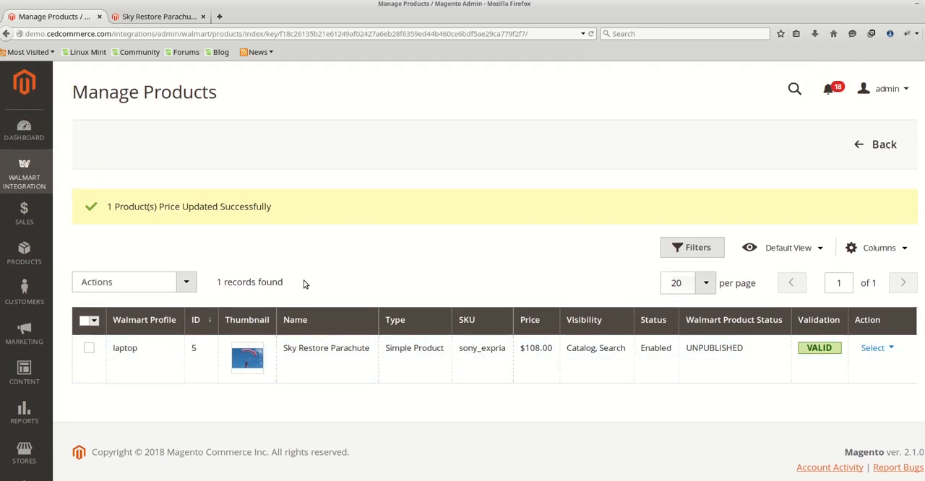
left_click(185, 282)
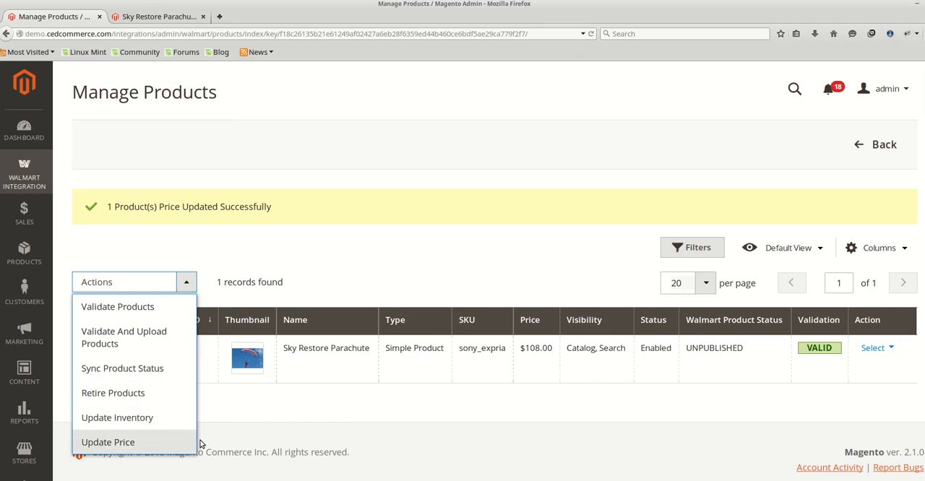
left_click(422, 419)
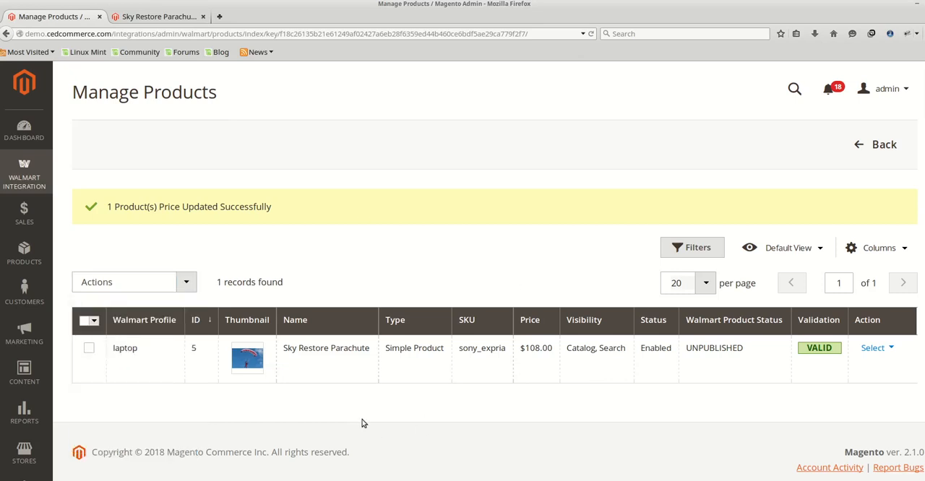